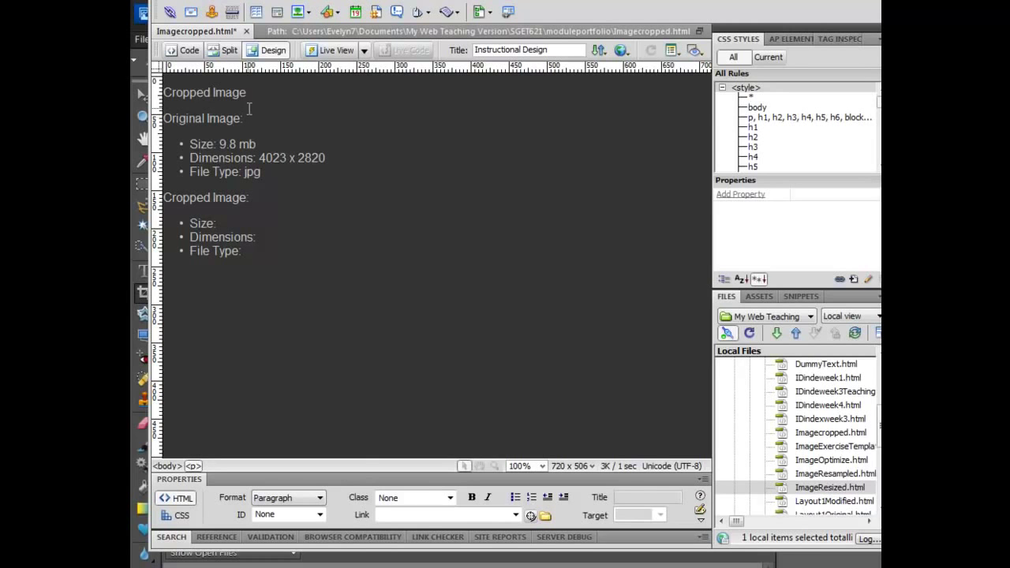
# Paste after File Type: in the Cropped Image list and remove the stray image placeholder.
pyautogui.click(272, 173)
pyautogui.click(235, 224)
pyautogui.click(262, 251)
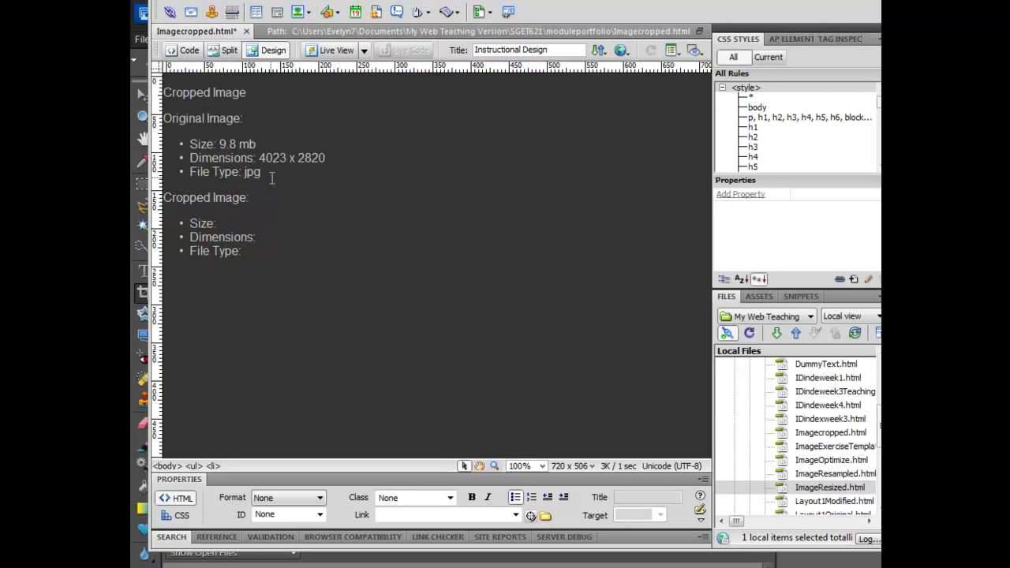
pyautogui.hotkey('ctrl', 'v')
pyautogui.press('BackSpace')
# Add a new paragraph below the Cropped Image list, then switch to Photoshop Elements.
pyautogui.click(261, 237)
pyautogui.click(252, 250)
pyautogui.press('Return')
pyautogui.press('Return')
pyautogui.hotkey('ctrl', 'v')
pyautogui.hotkey('alt', 'Tab')
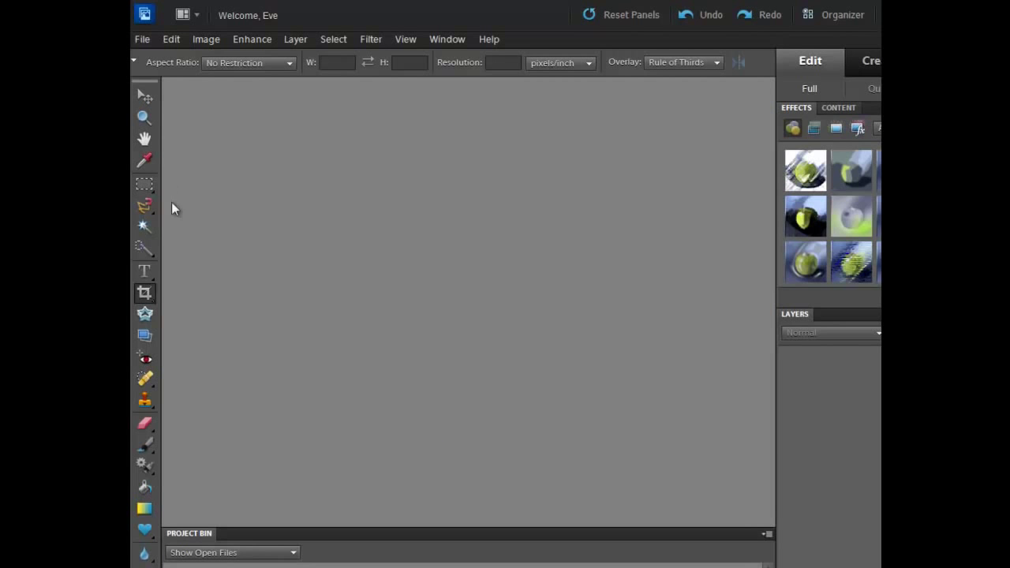
pyautogui.click(142, 40)
pyautogui.click(162, 67)
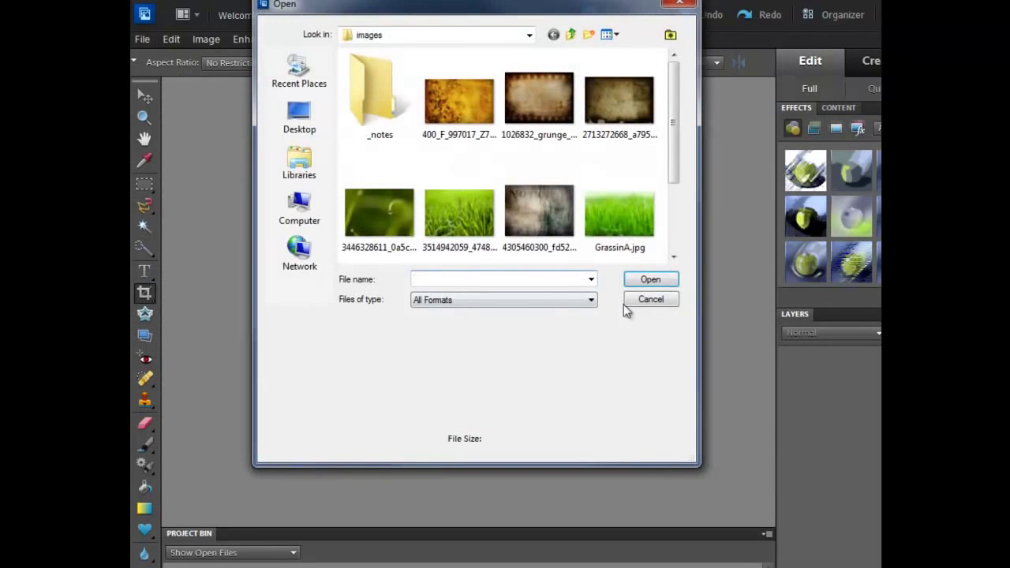
pyautogui.scroll(-2, 675, 158)
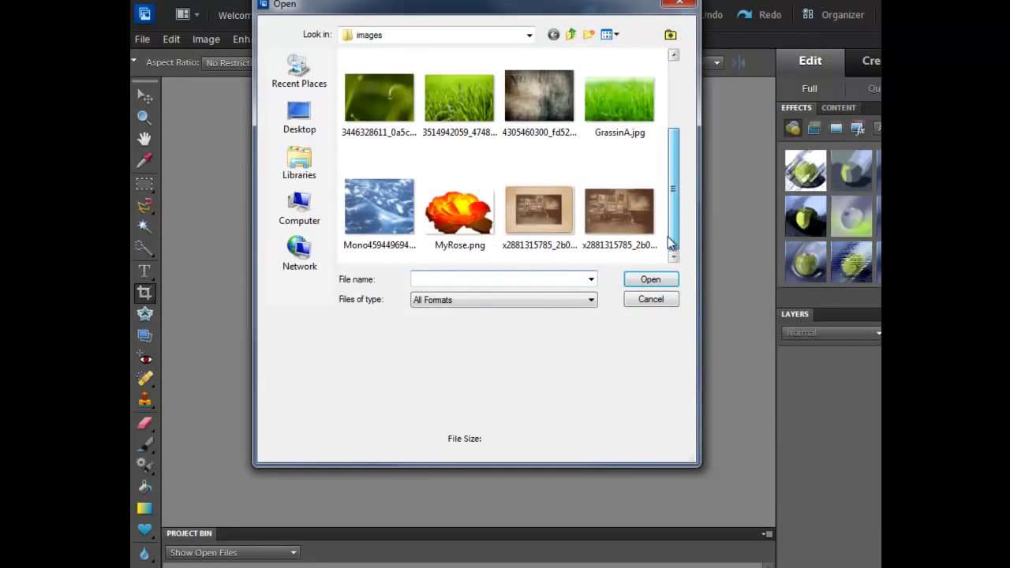
pyautogui.click(534, 200)
pyautogui.click(643, 280)
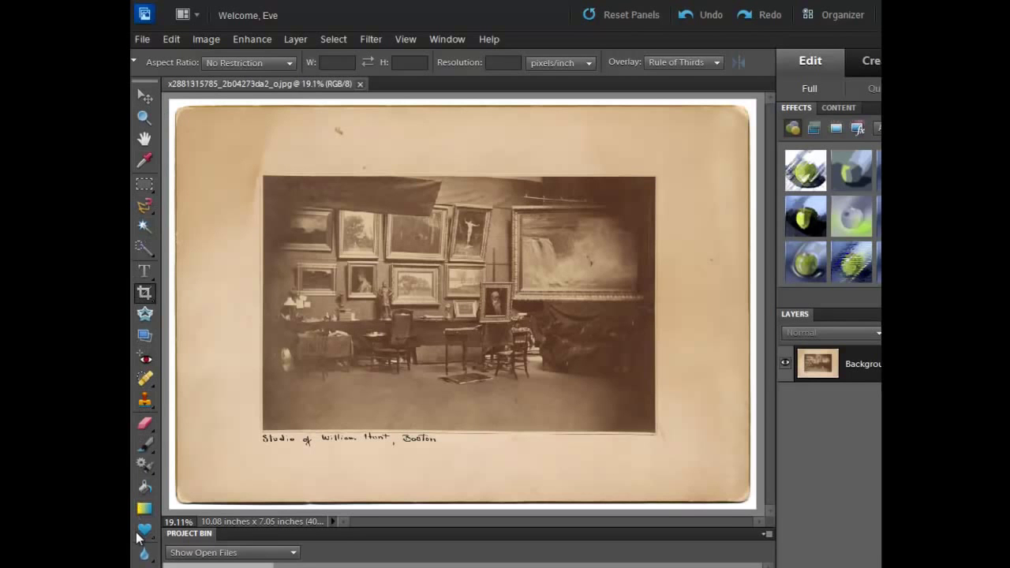
# Crop the studio photo to the inner picture, leaving it 6.723 × 4.423 inches.
pyautogui.click(144, 294)
pyautogui.moveTo(263, 175); pyautogui.dragTo(654, 431)
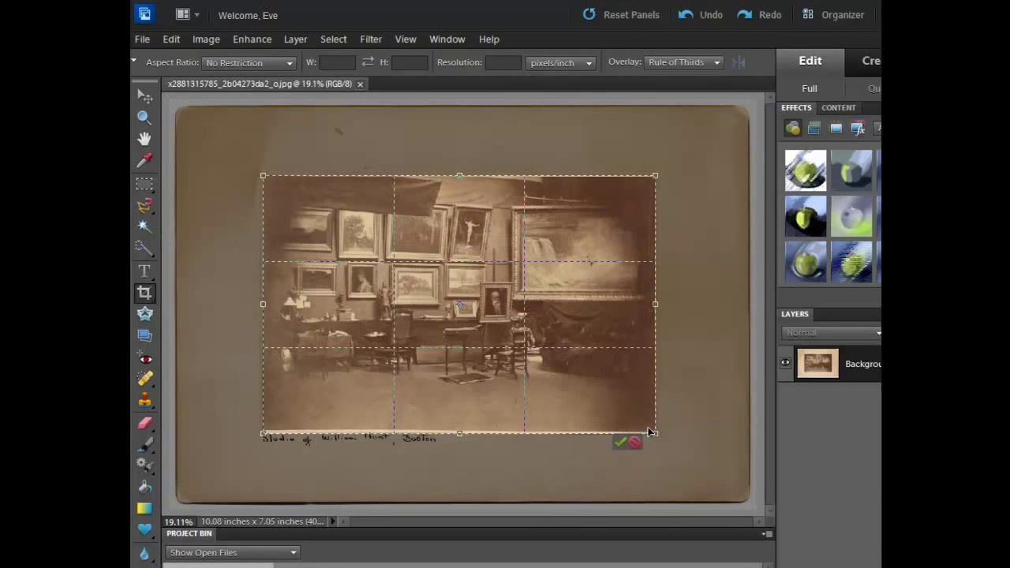
pyautogui.click(620, 443)
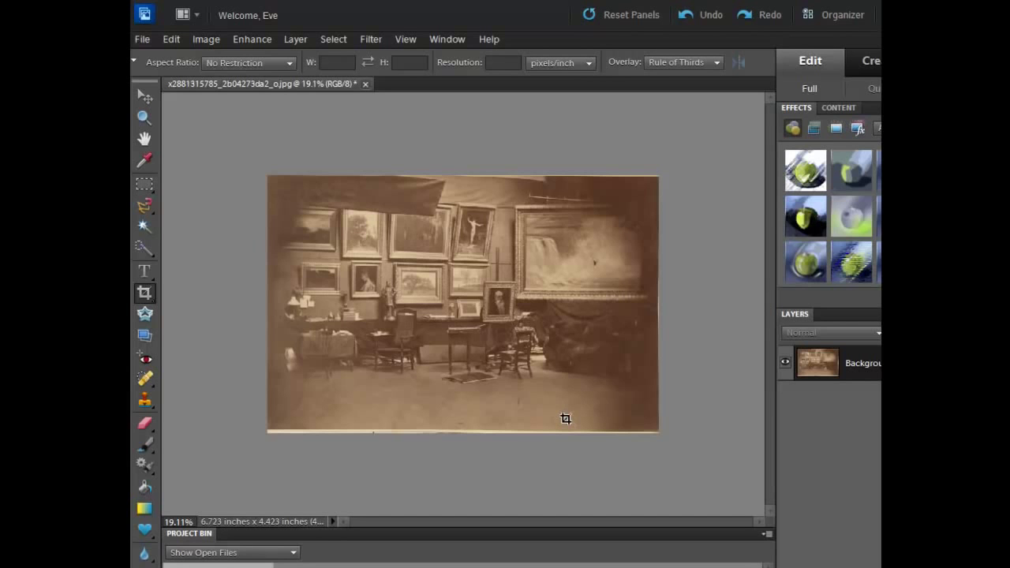
# Open Save for Web and pan both previews to show the portrait and statue.
pyautogui.click(150, 42)
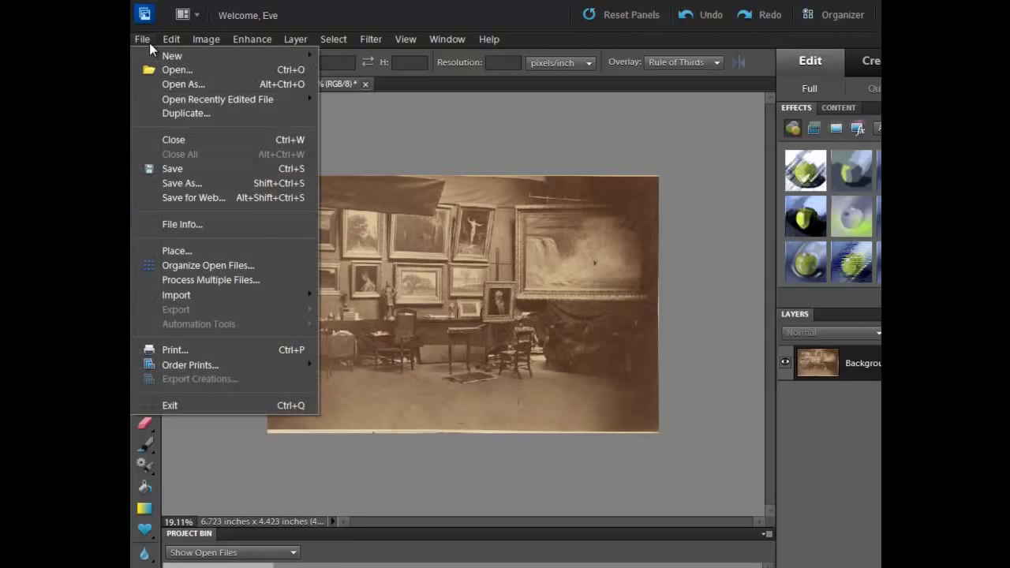
pyautogui.click(190, 199)
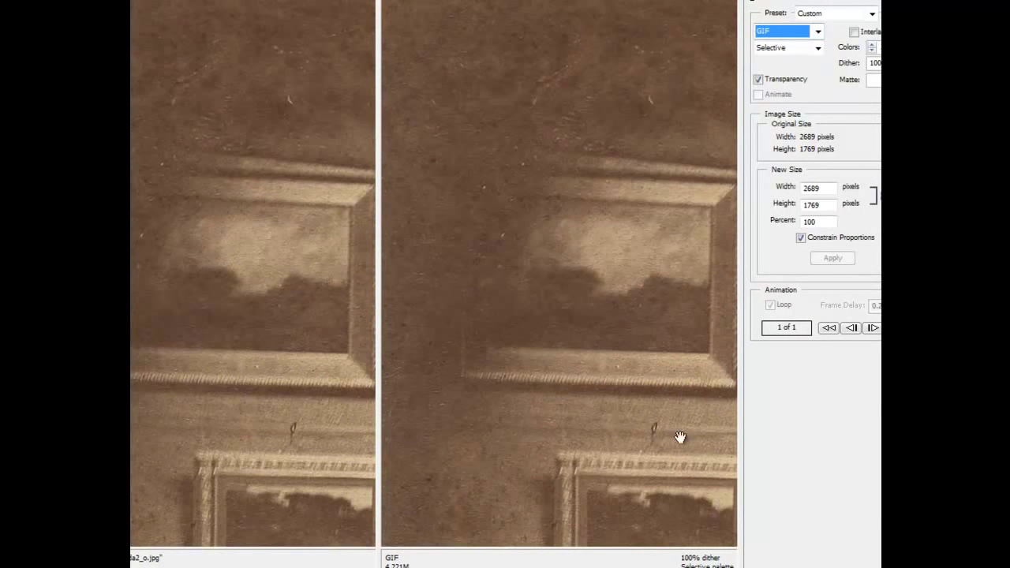
pyautogui.moveTo(680, 435); pyautogui.dragTo(449, 237)
pyautogui.moveTo(604, 401); pyautogui.dragTo(440, 275)
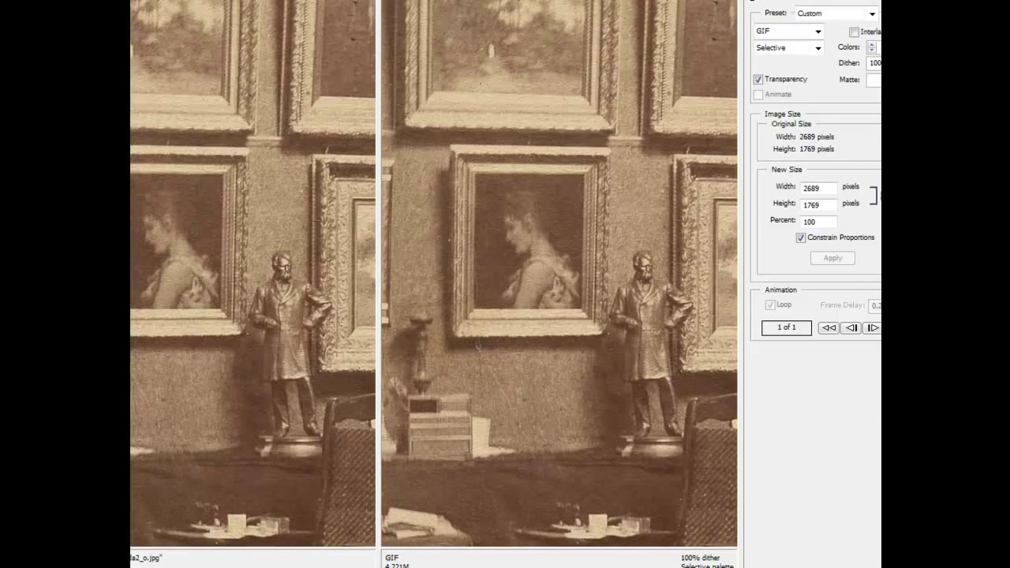
# Export as JPEG resized to 300 × 197 pixels and start saving it.
pyautogui.click(817, 31)
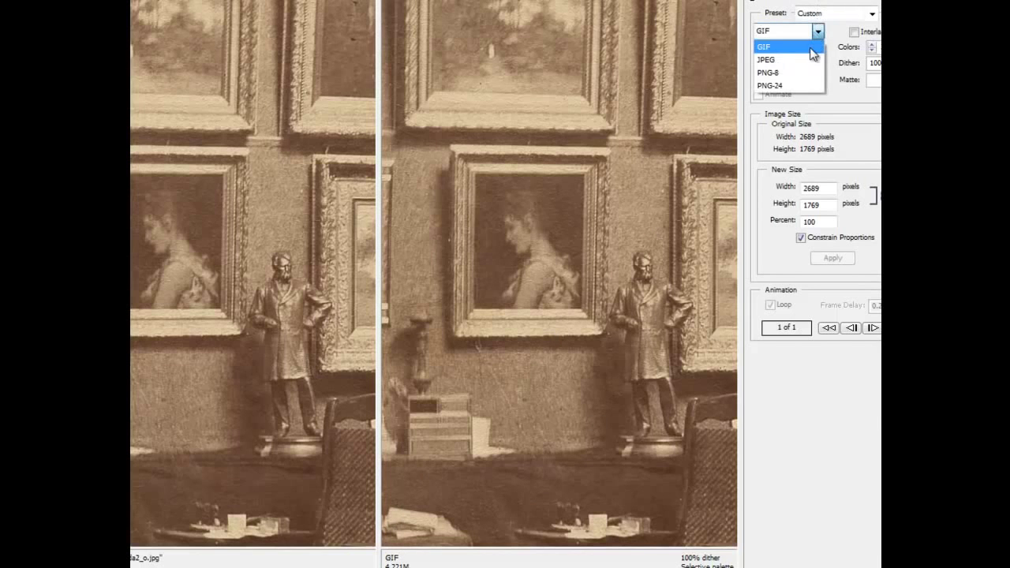
pyautogui.click(808, 58)
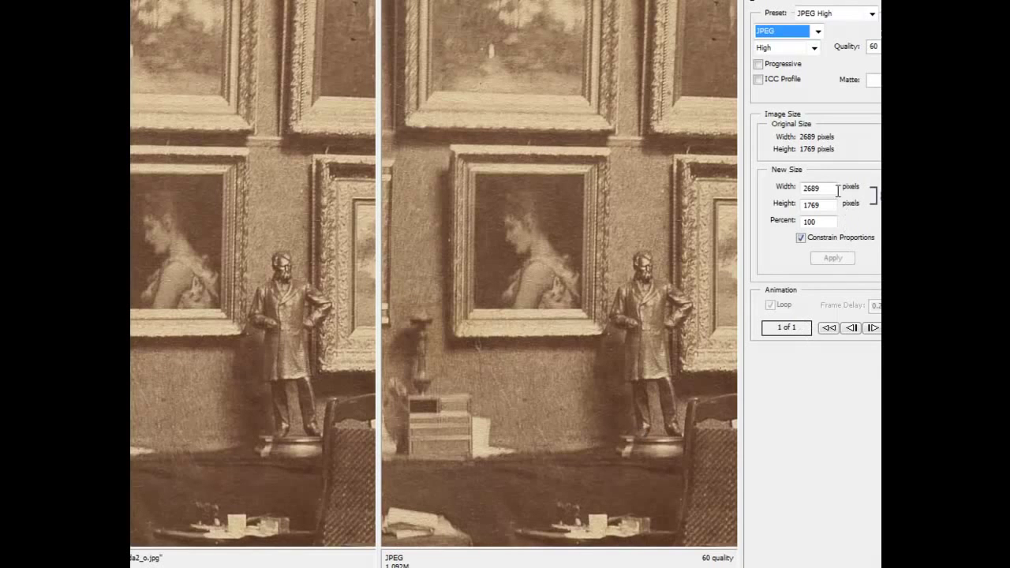
pyautogui.moveTo(834, 189); pyautogui.dragTo(772, 199)
pyautogui.write('300')
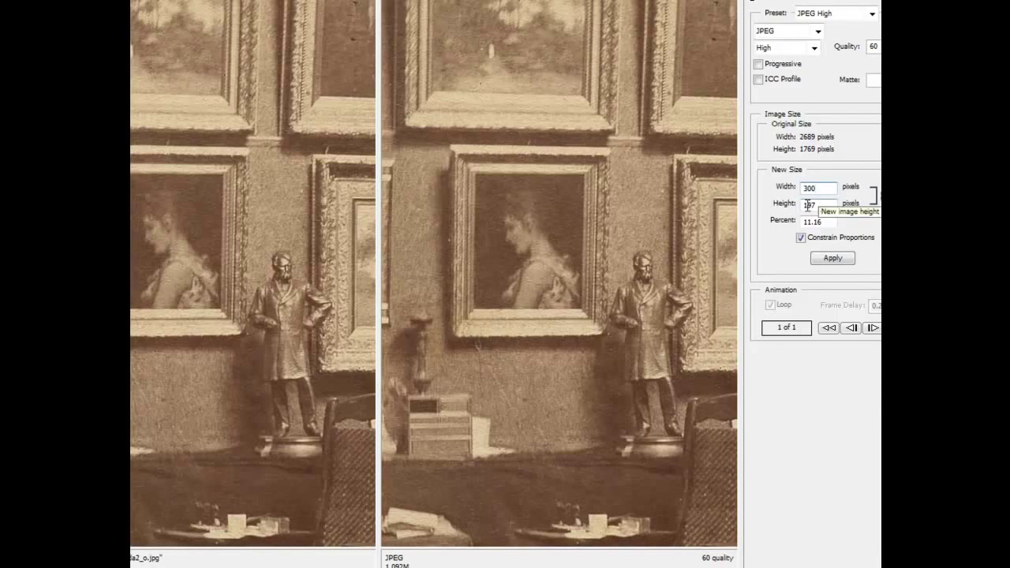
pyautogui.click(835, 258)
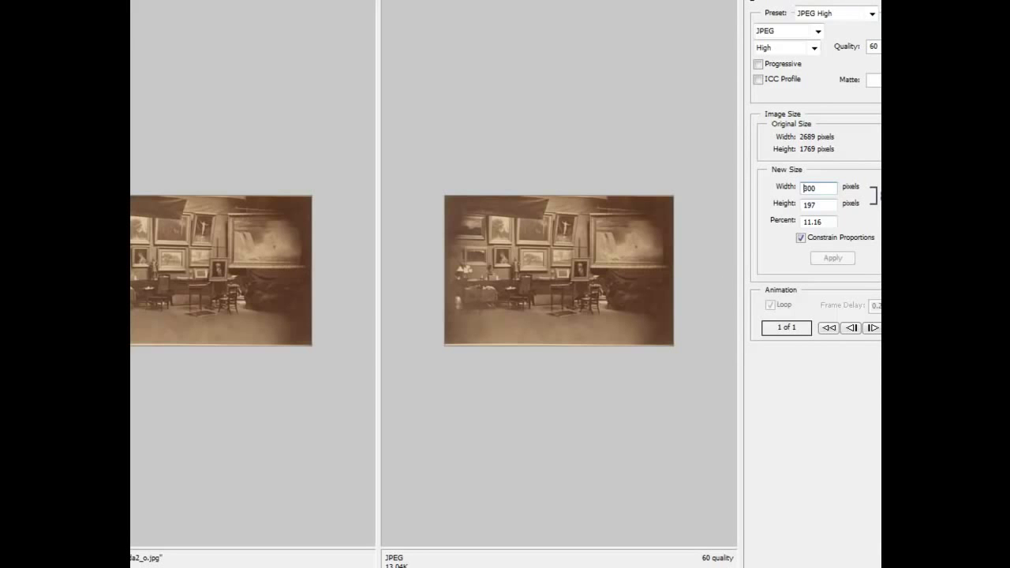
pyautogui.press('Return')
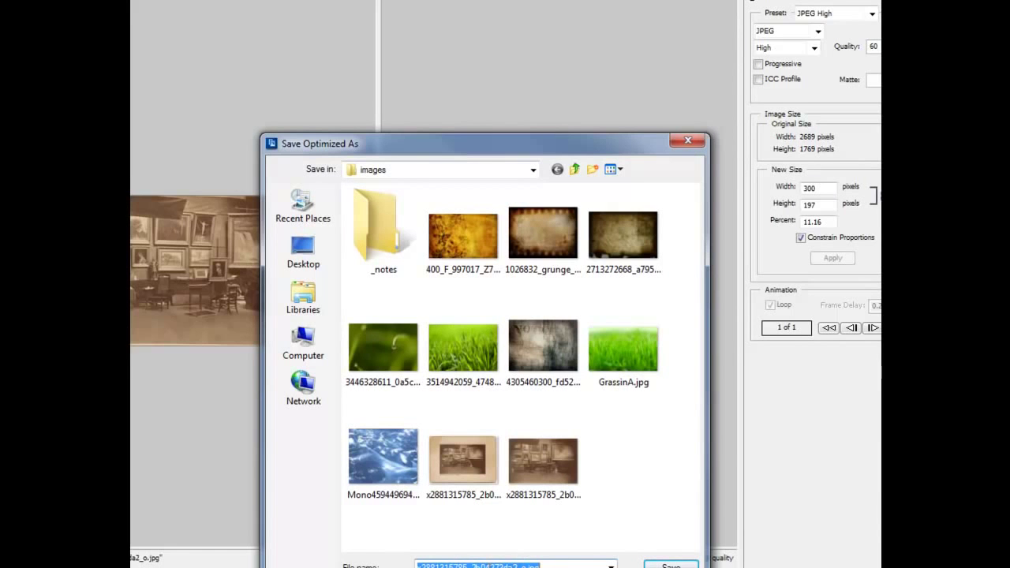
# Save the optimised JPEG with a CROPPED filename prefix and close the original without saving.
pyautogui.click(419, 565)
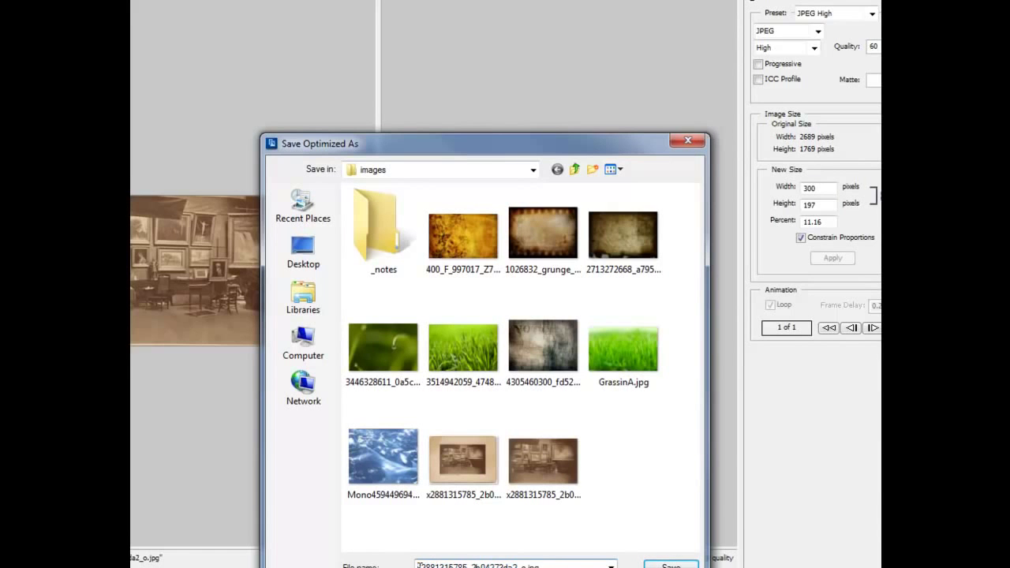
pyautogui.write('CP_OPPED')
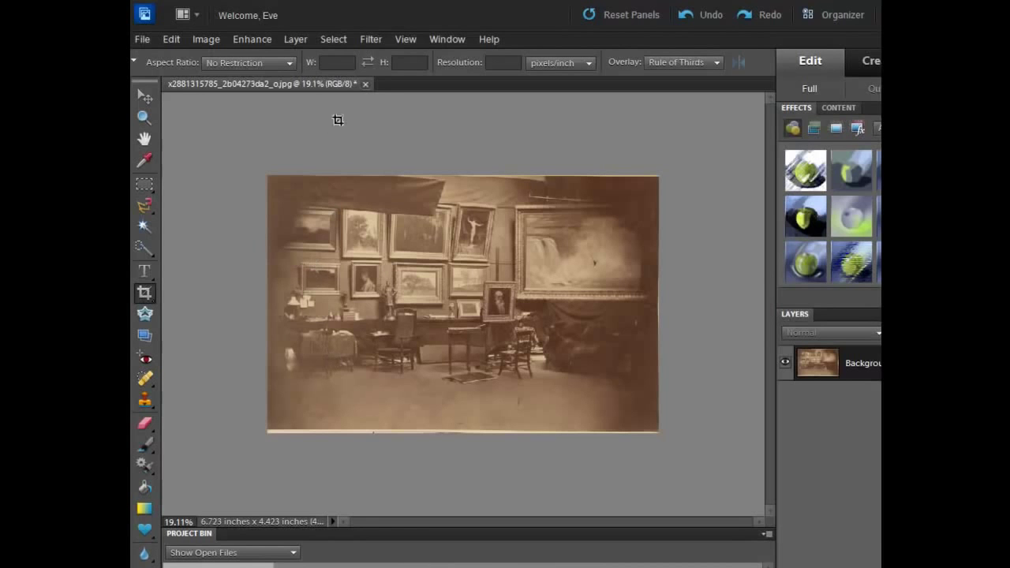
pyautogui.click(365, 84)
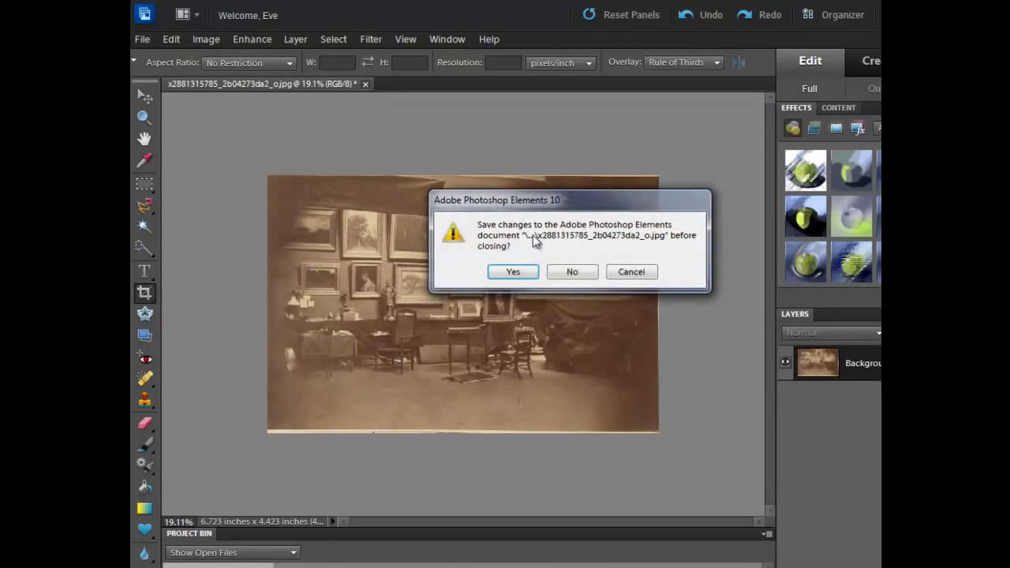
pyautogui.click(564, 272)
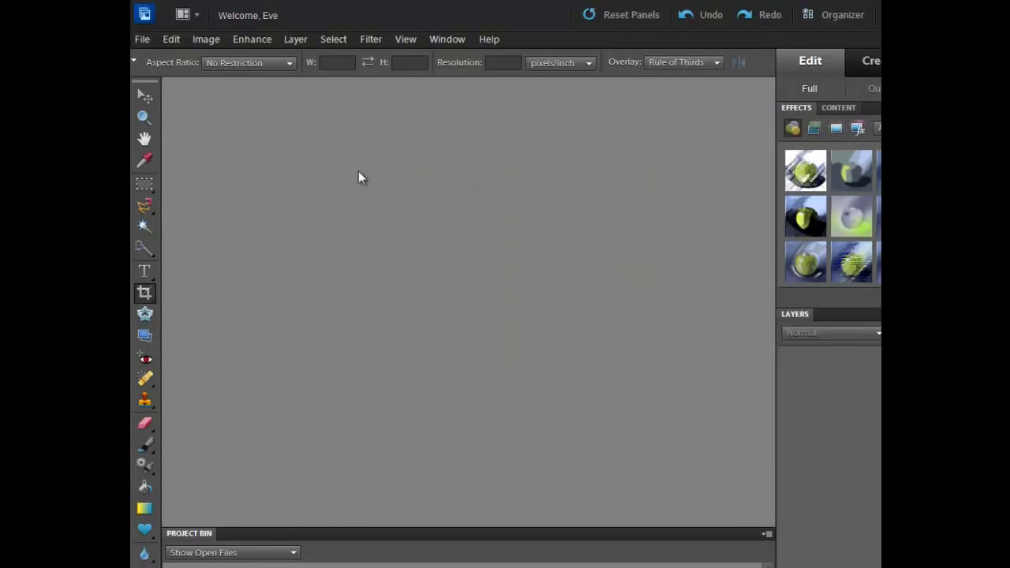
pyautogui.hotkey('alt', 'Tab')
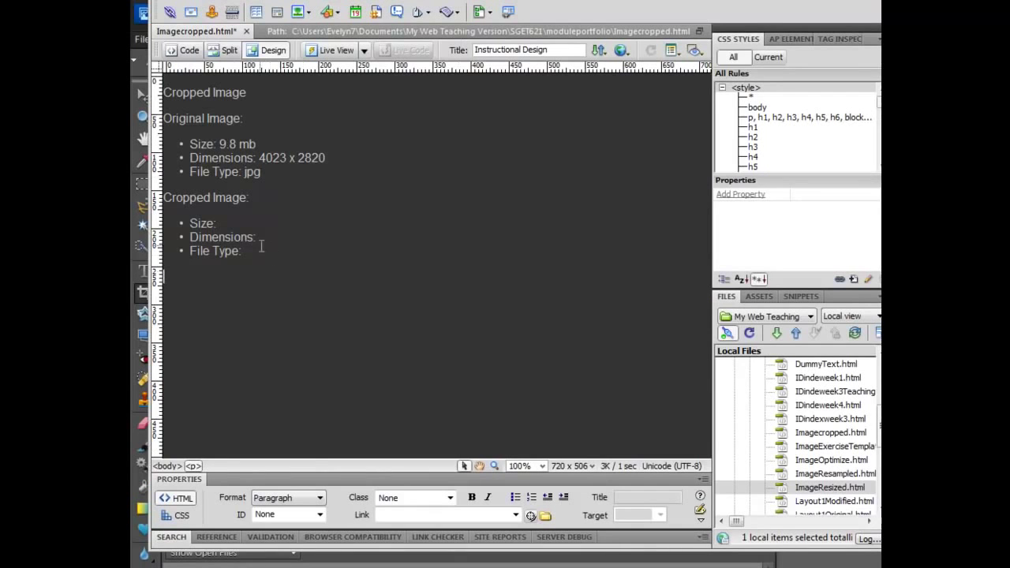
pyautogui.click(245, 2)
pyautogui.click(278, 5)
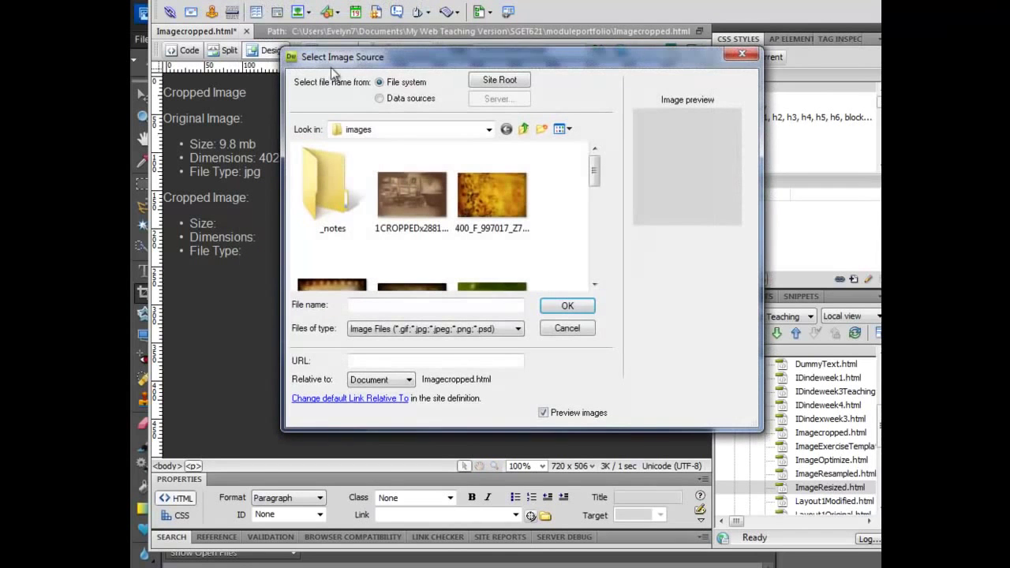
pyautogui.click(414, 197)
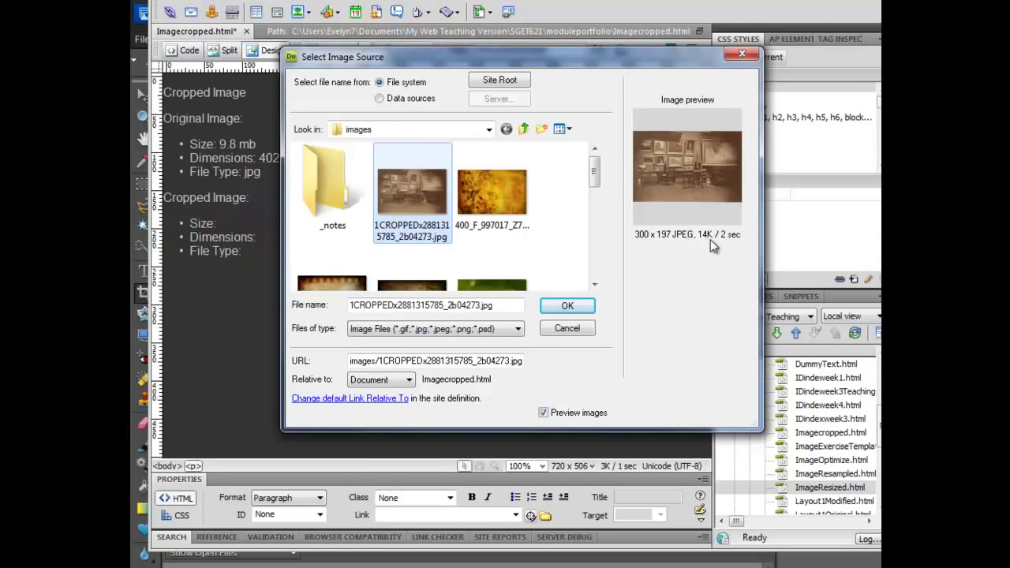
pyautogui.click(586, 309)
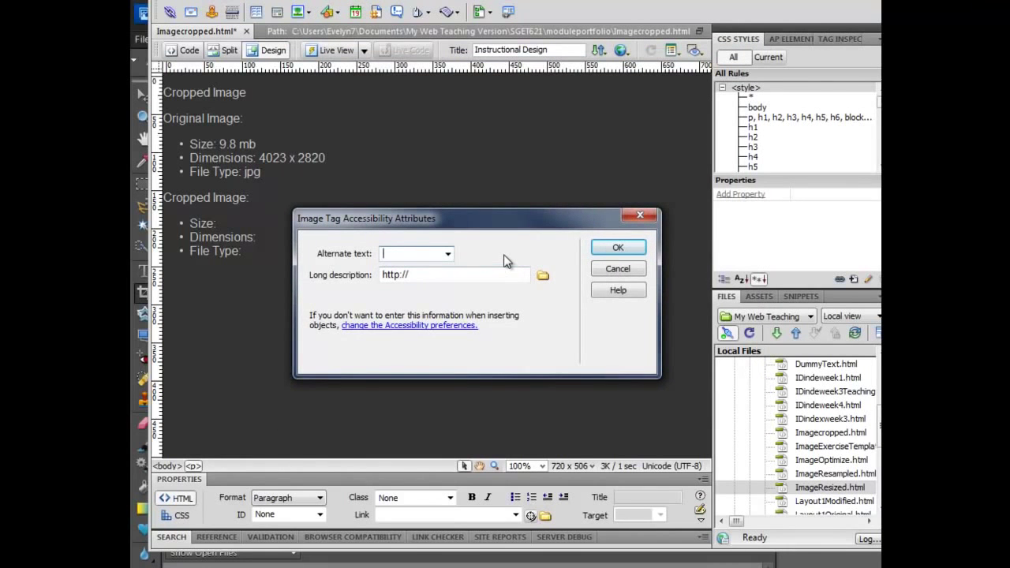
# Give the inserted studio photo the alternate text 'Artists Studio'.
pyautogui.write('Aer')
pyautogui.press('BackSpace')
pyautogui.press('BackSpace')
pyautogui.write('rtists STu')
pyautogui.press('BackSpace')
pyautogui.press('BackSpace')
pyautogui.write('tudio')
pyautogui.click(617, 246)
pyautogui.click(263, 222)
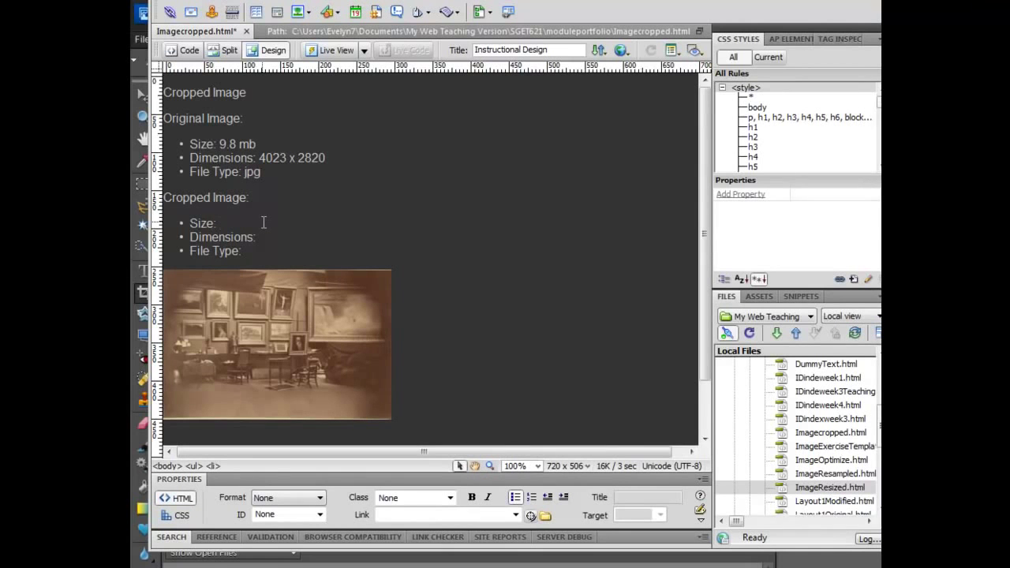
# Enter 14 kb, 300 x 197 and jpg after Size, Dimensions and File Type.
pyautogui.write('14 kb')
pyautogui.click(273, 236)
pyautogui.write('300 x')
pyautogui.click(262, 309)
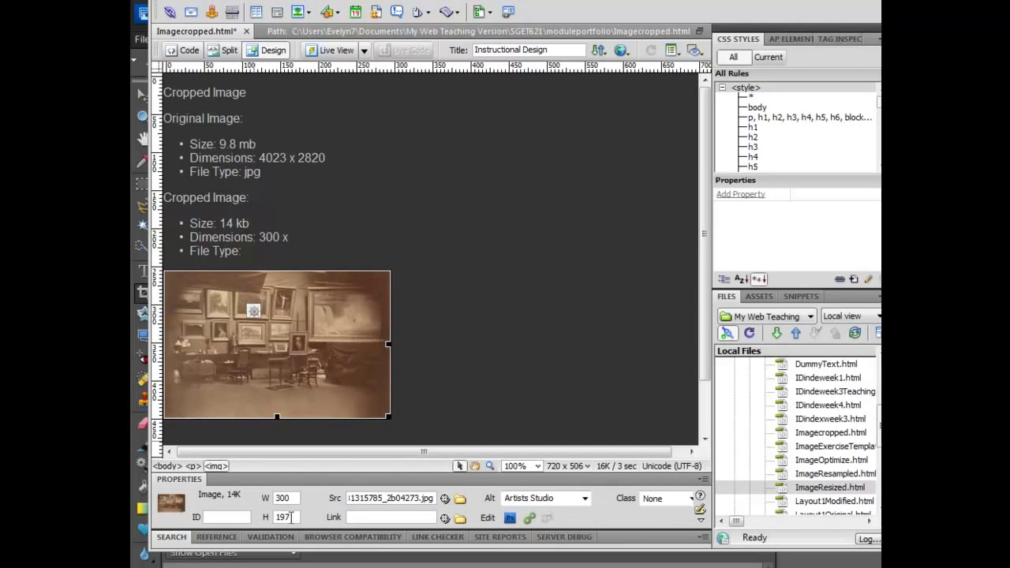
pyautogui.click(306, 238)
pyautogui.write('19')
pyautogui.write('4')
pyautogui.press('BackSpace')
pyautogui.write('7')
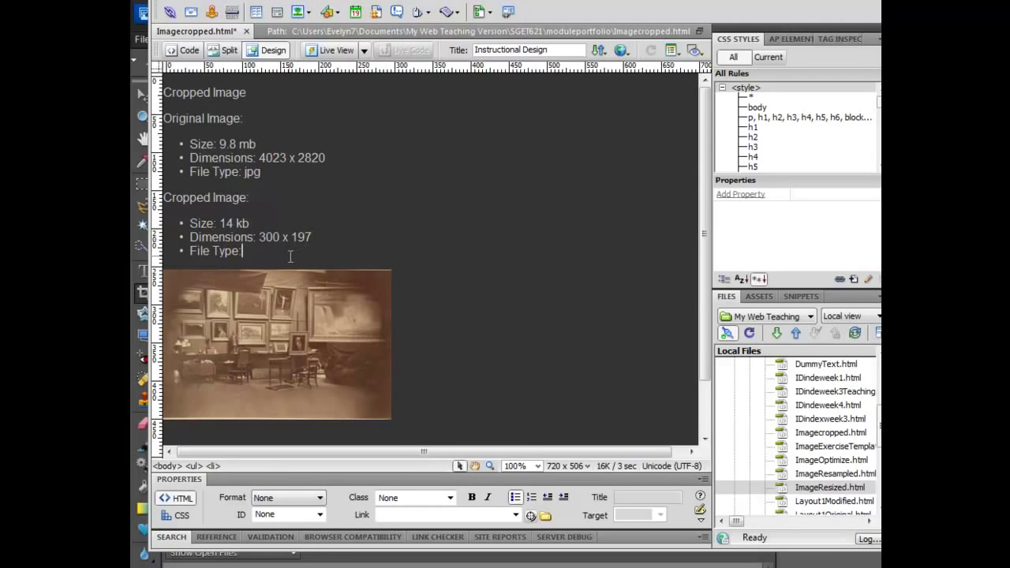
pyautogui.click(291, 257)
pyautogui.write('jpg')
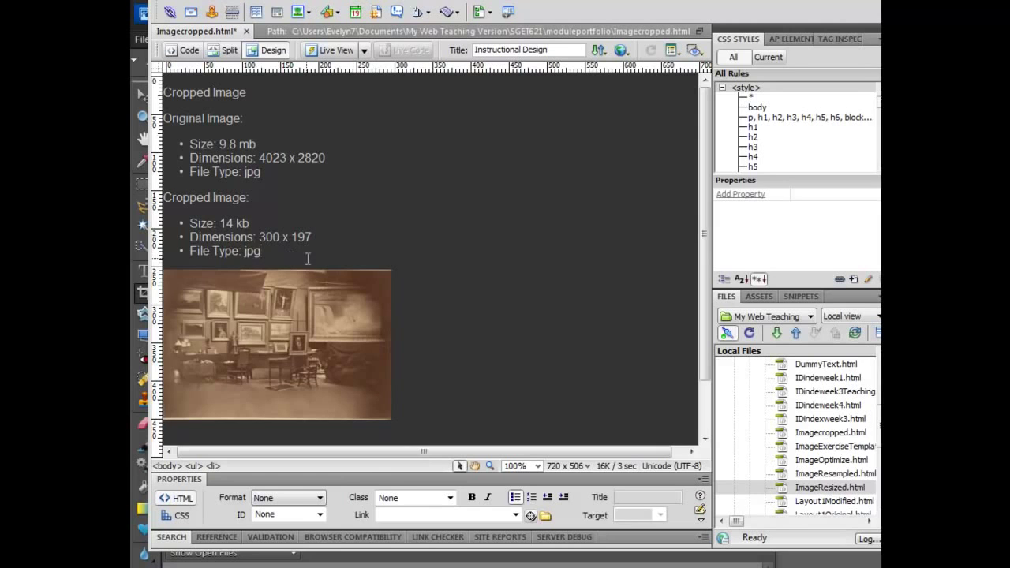